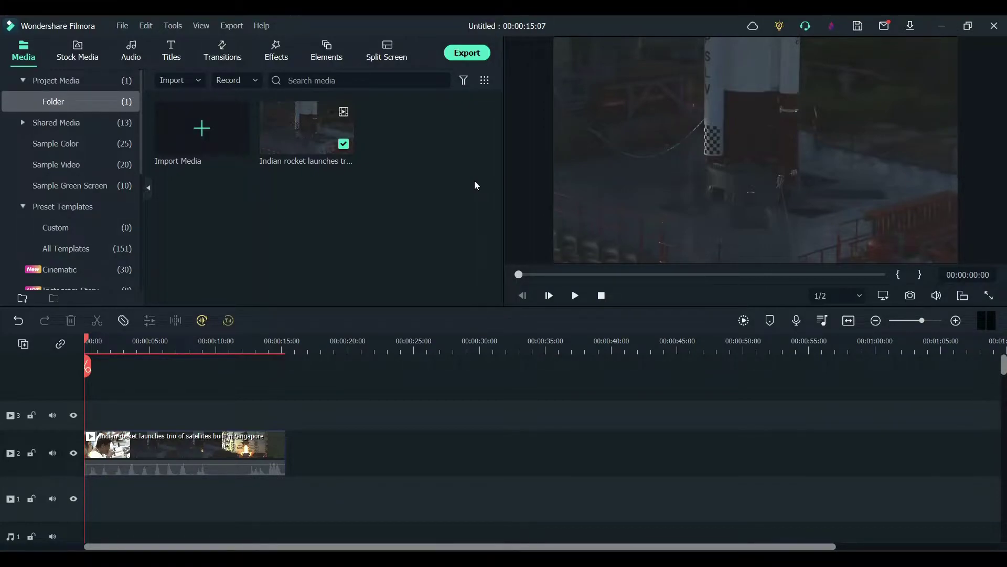
Preview the rocket launch clip, then return to its start
{"action": "key", "text": "space"}
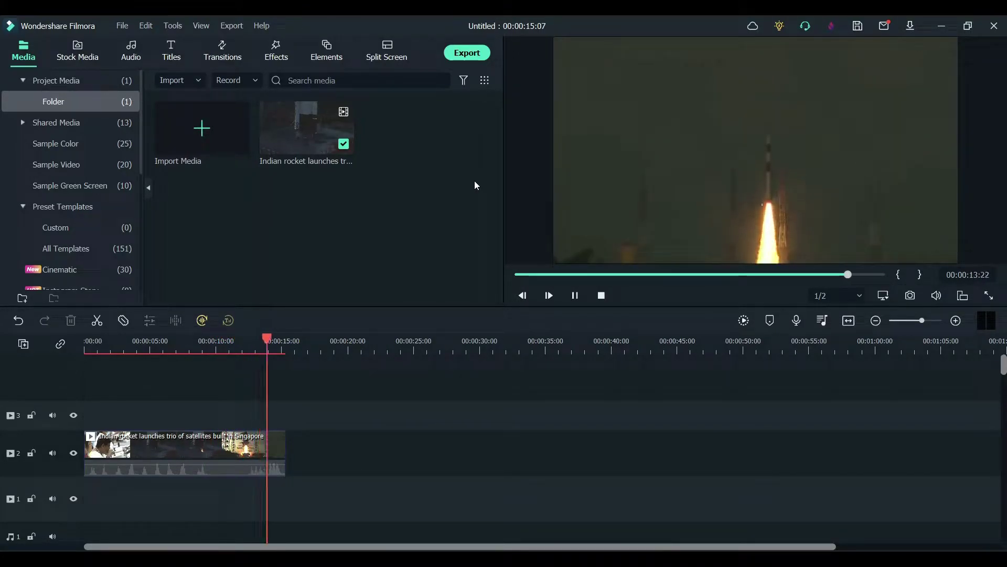
{"action": "key", "text": "space"}
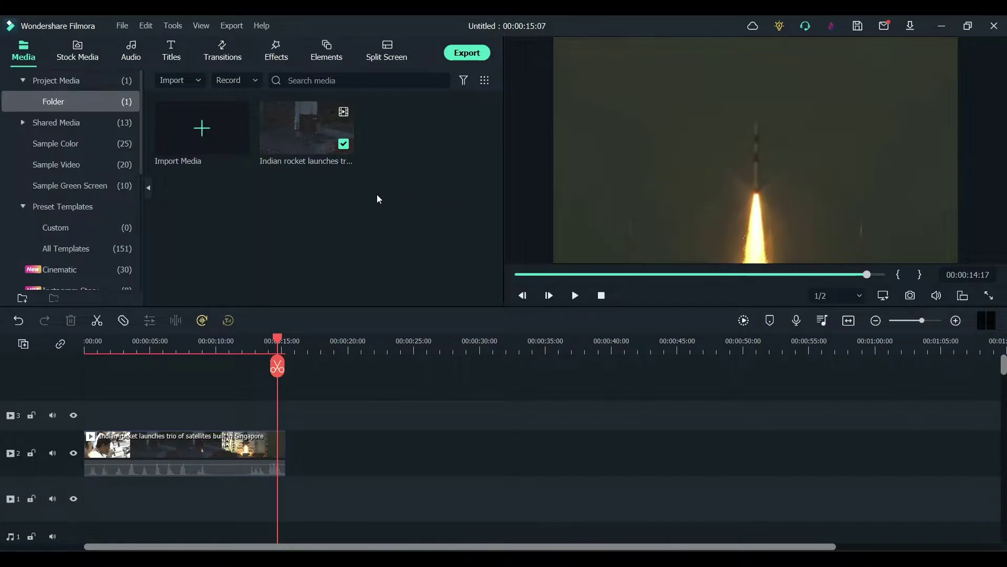
{"action": "key", "text": "Home"}
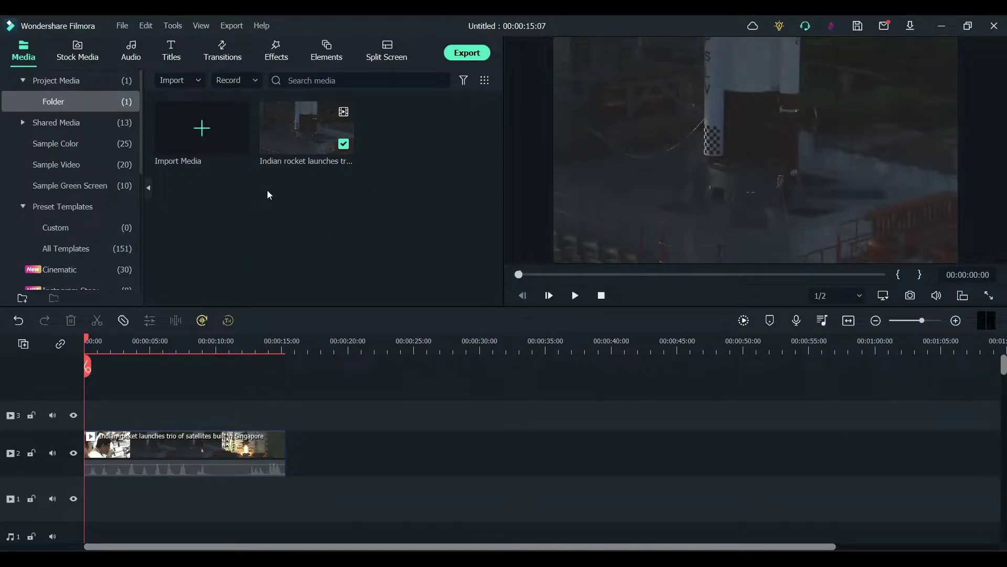
Show the Timer category in the Effects library and browse its countdown thumbnails
{"action": "left_click", "coordinate": [281, 60]}
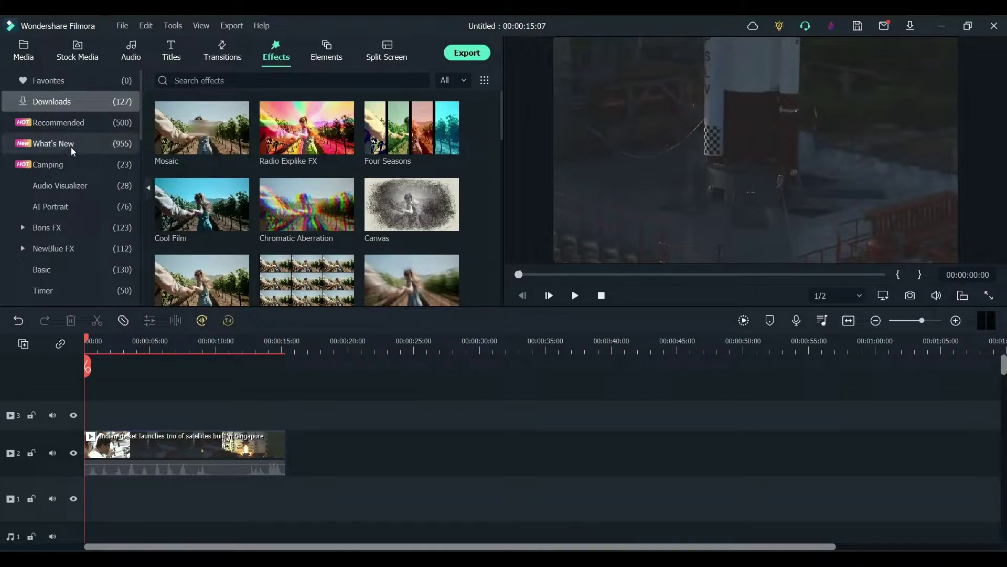
{"action": "scroll", "coordinate": [75, 165], "scroll_direction": "down", "scroll_amount": 2}
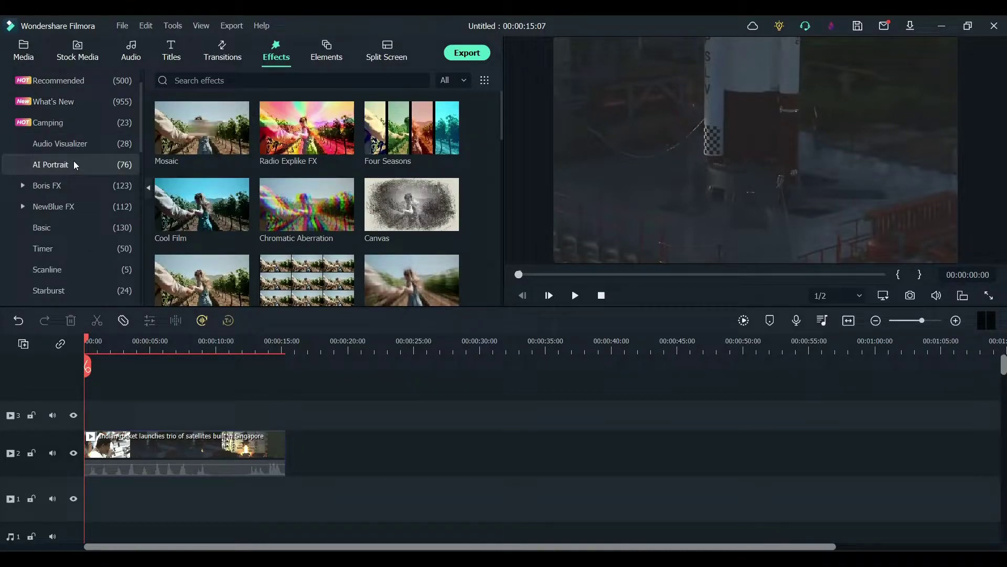
{"action": "left_click", "coordinate": [81, 249]}
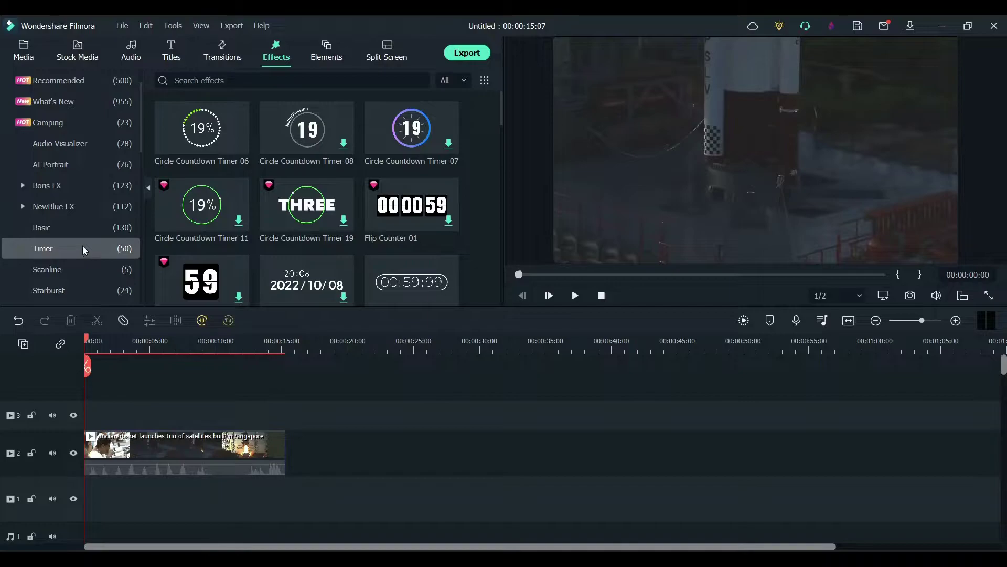
{"action": "scroll", "coordinate": [253, 165], "scroll_direction": "down", "scroll_amount": 2}
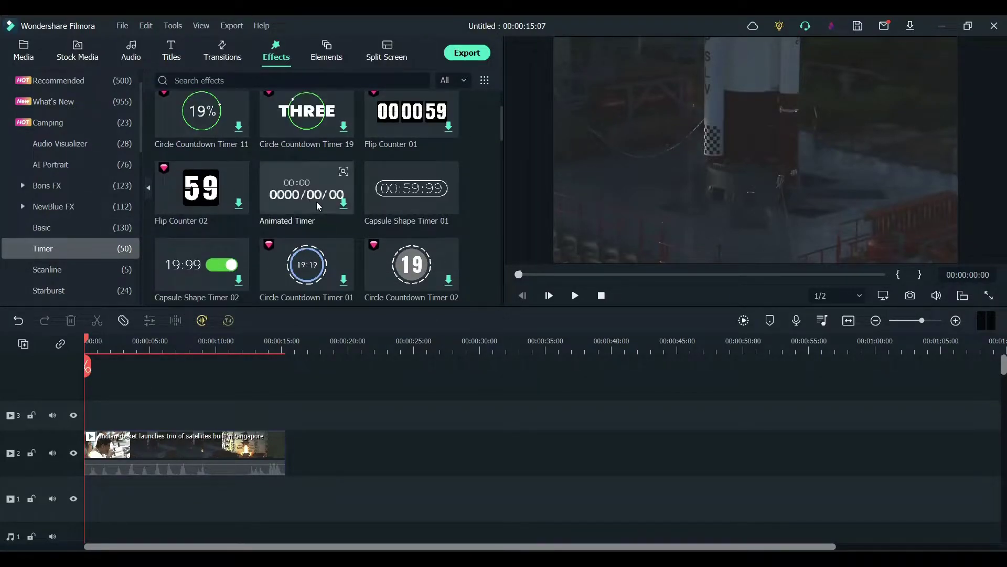
{"action": "scroll", "coordinate": [255, 179], "scroll_direction": "down", "scroll_amount": 2}
{"action": "scroll", "coordinate": [256, 178], "scroll_direction": "down", "scroll_amount": 3}
{"action": "scroll", "coordinate": [256, 179], "scroll_direction": "up", "scroll_amount": 5}
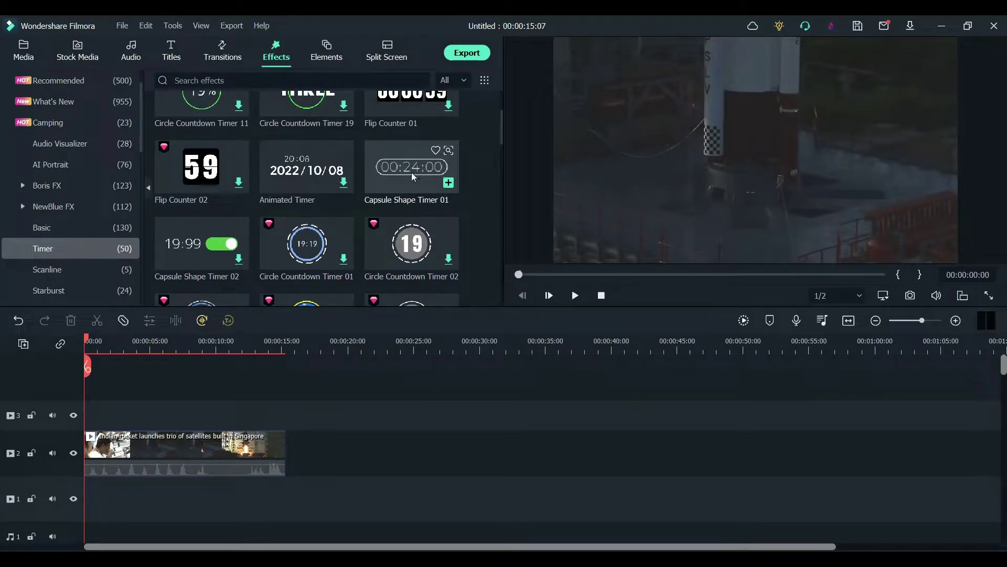
Put Capsule Shape Timer 01 on track 3 above the rocket clip, set to 0 minutes 8 seconds
{"action": "left_click_drag", "start_coordinate": [410, 173], "coordinate": [90, 411]}
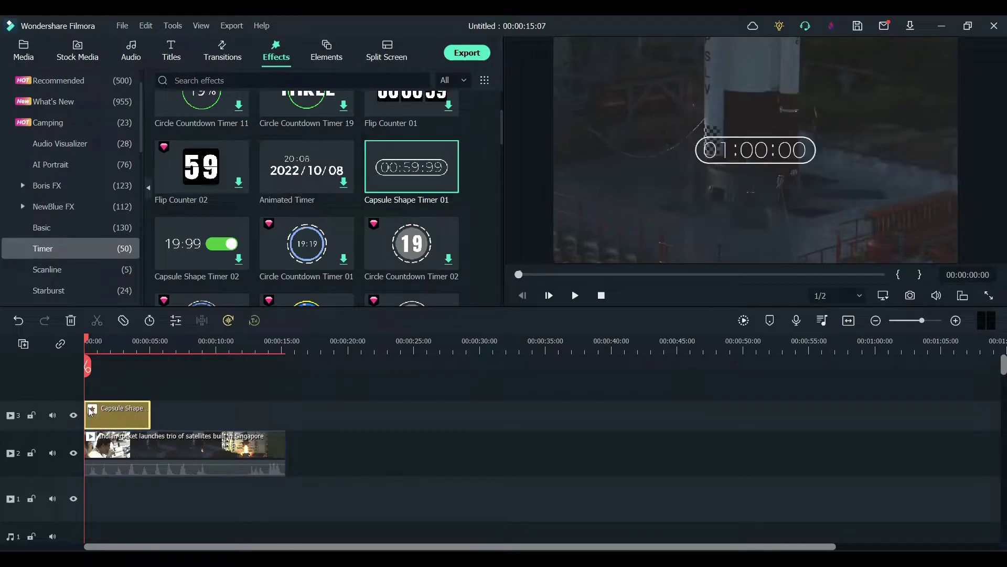
{"action": "double_click", "coordinate": [118, 420]}
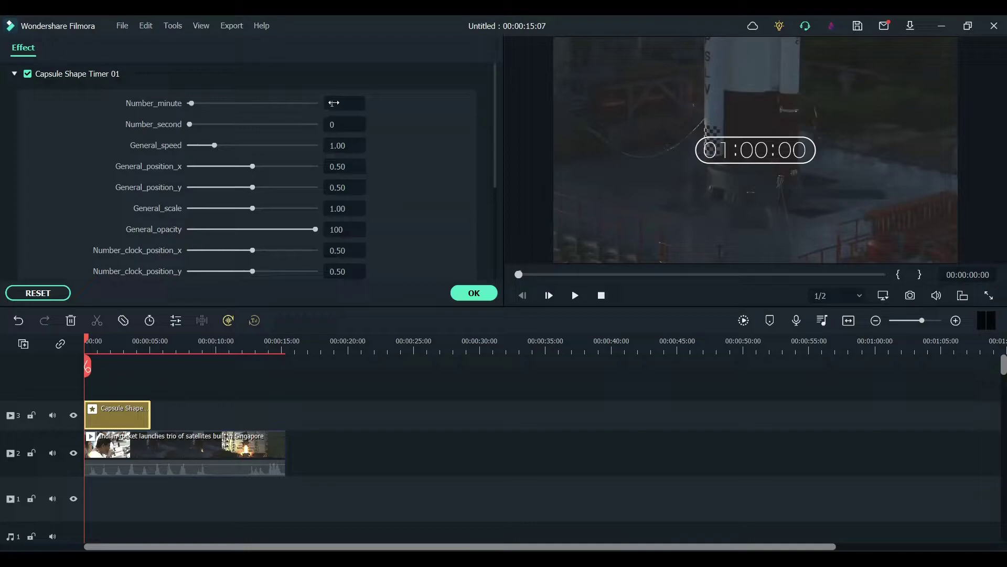
{"action": "left_click", "coordinate": [338, 103]}
{"action": "key", "text": "Return"}
{"action": "left_click", "coordinate": [334, 125]}
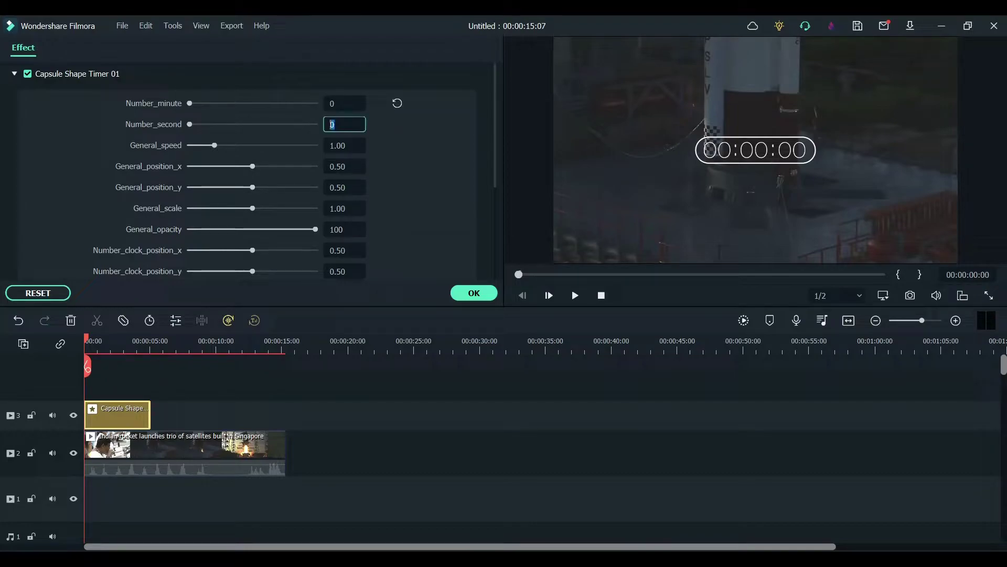
{"action": "key", "text": "BackSpace"}
{"action": "key", "text": "Return"}
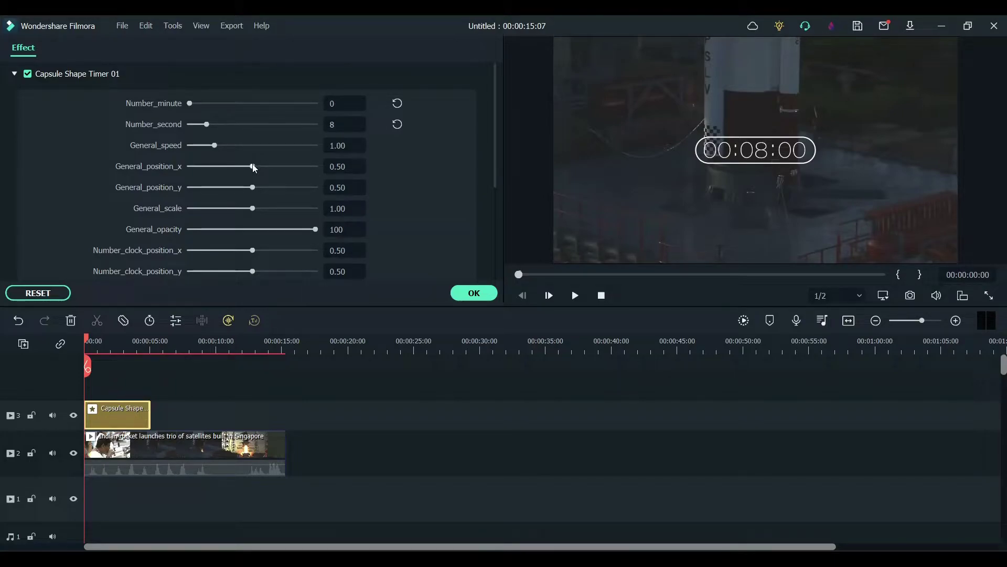
Move the timer to position x 0.18, y 0.09 and enlarge it to scale 1.14
{"action": "left_click_drag", "start_coordinate": [254, 167], "coordinate": [237, 193]}
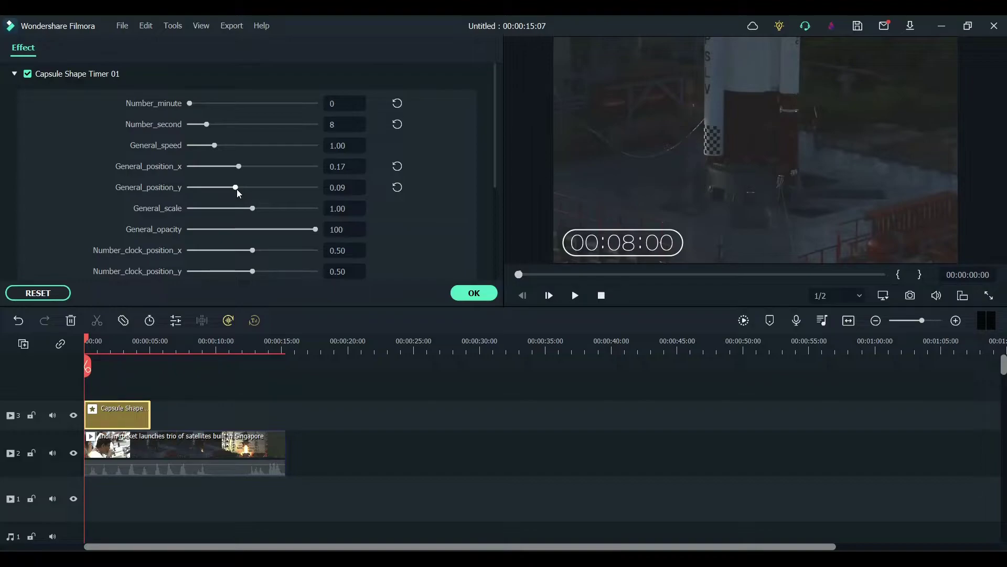
{"action": "left_click_drag", "start_coordinate": [253, 209], "coordinate": [263, 209]}
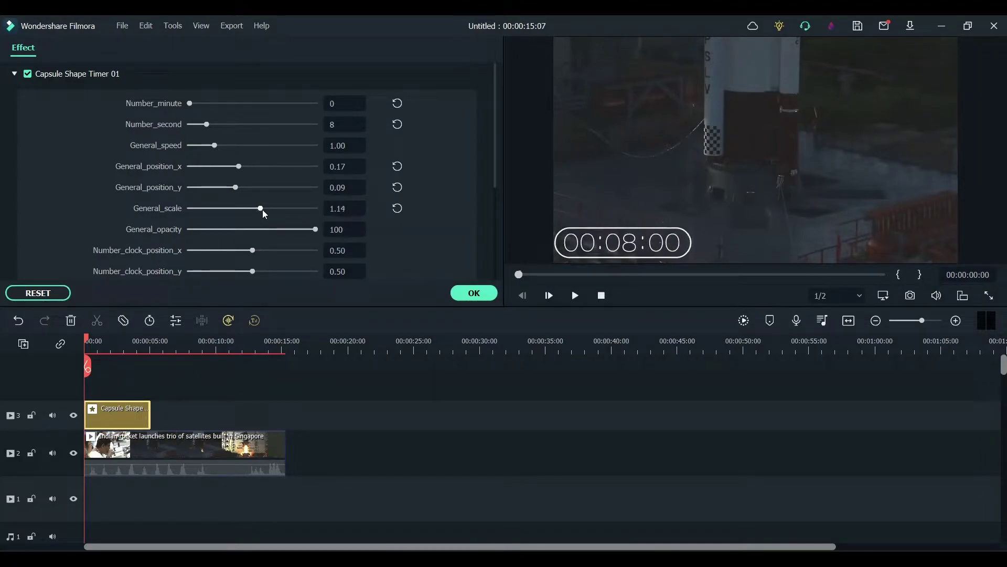
{"action": "left_click_drag", "start_coordinate": [239, 169], "coordinate": [242, 166]}
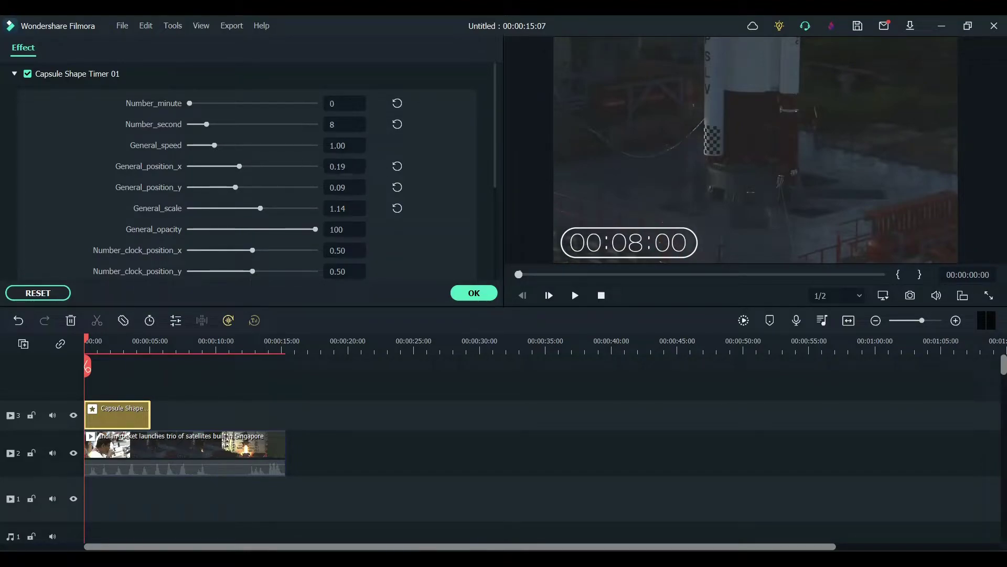
{"action": "key", "text": "Return"}
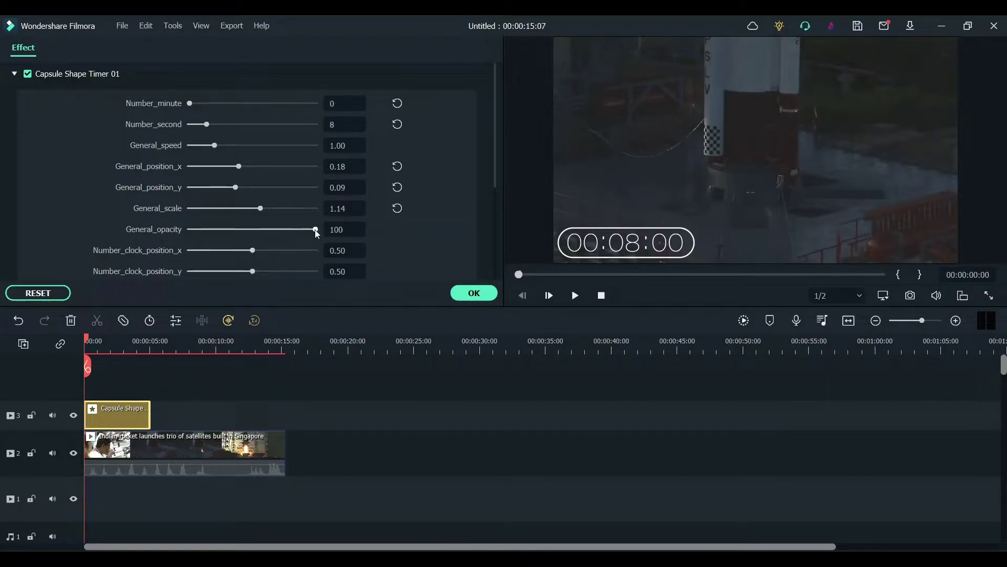
{"action": "left_click_drag", "start_coordinate": [315, 229], "coordinate": [264, 230]}
Restore the timer's opacity to 100 and make the clock digits light lavender-blue
{"action": "left_click", "coordinate": [397, 229]}
{"action": "scroll", "coordinate": [455, 224], "scroll_direction": "down", "scroll_amount": 3}
{"action": "left_click", "coordinate": [228, 155]}
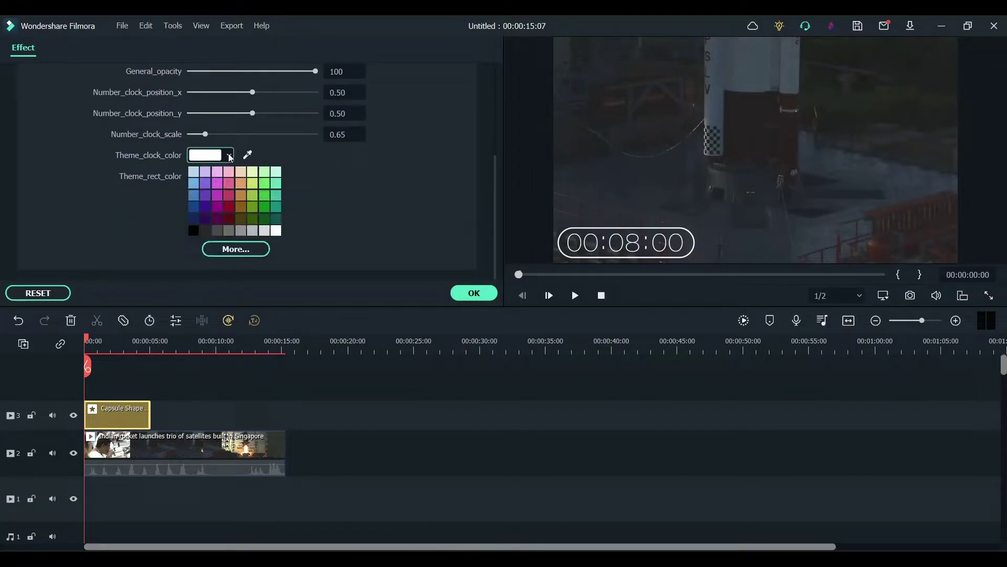
{"action": "left_click", "coordinate": [276, 207]}
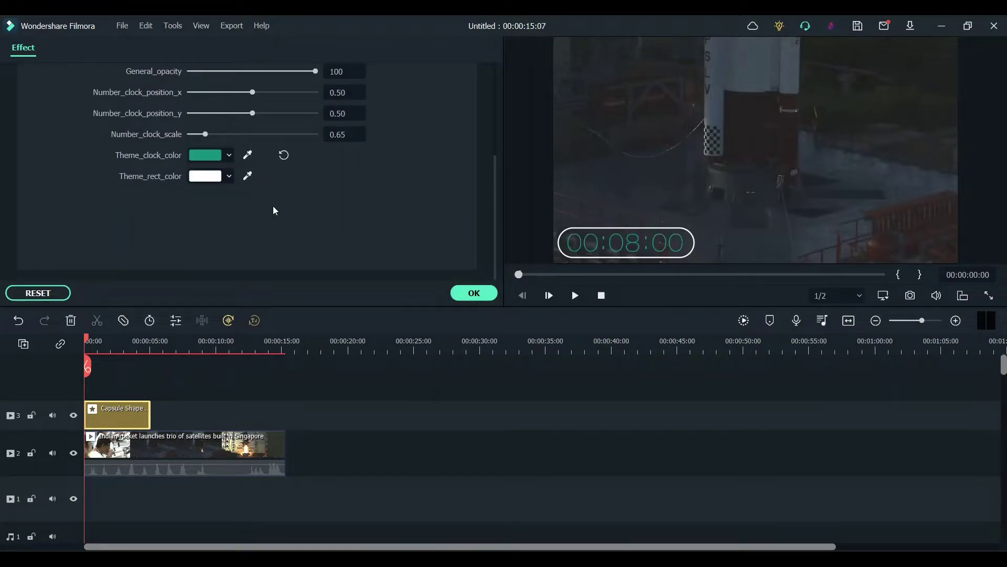
{"action": "left_click", "coordinate": [229, 155]}
{"action": "left_click", "coordinate": [194, 177]}
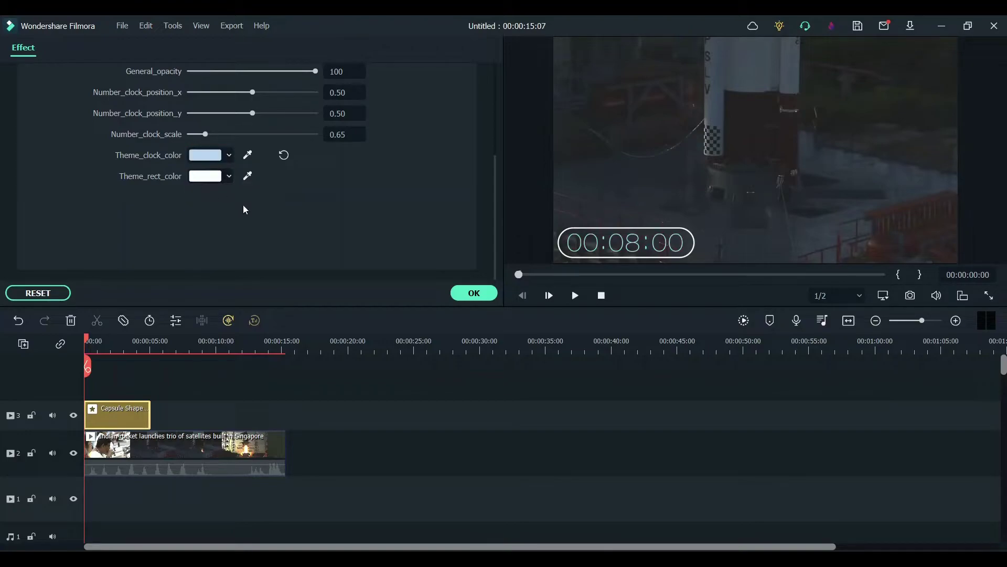
Make the capsule outline light grey and apply the timer settings
{"action": "left_click", "coordinate": [227, 177]}
{"action": "left_click", "coordinate": [205, 227]}
{"action": "left_click", "coordinate": [232, 178]}
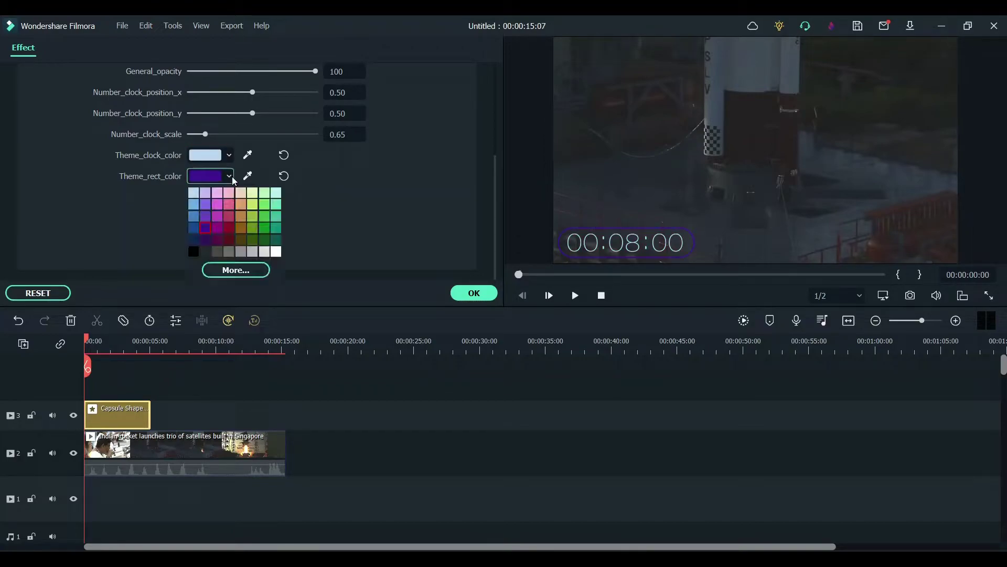
{"action": "left_click", "coordinate": [240, 253]}
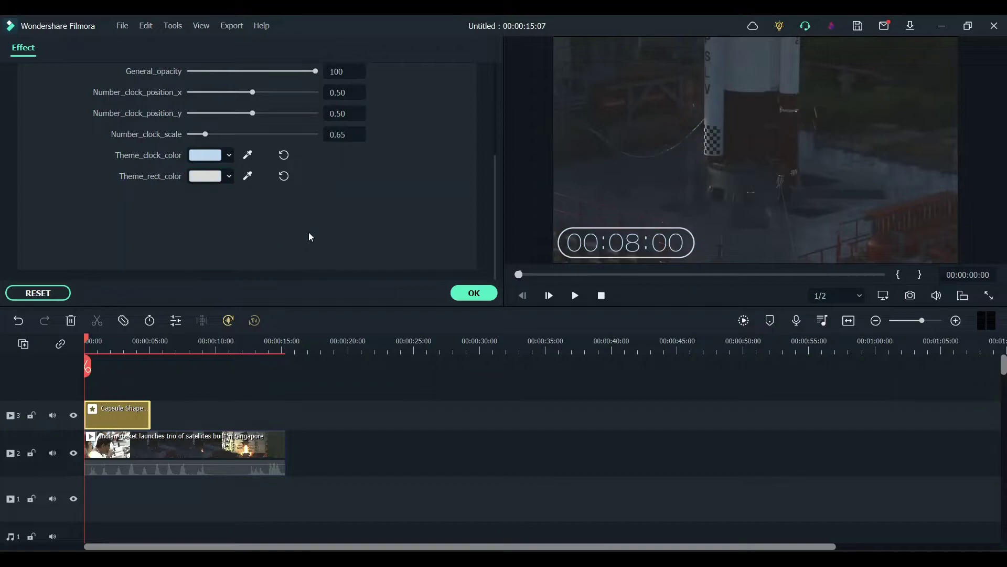
{"action": "scroll", "coordinate": [309, 232], "scroll_direction": "up", "scroll_amount": 5}
{"action": "left_click", "coordinate": [466, 293]}
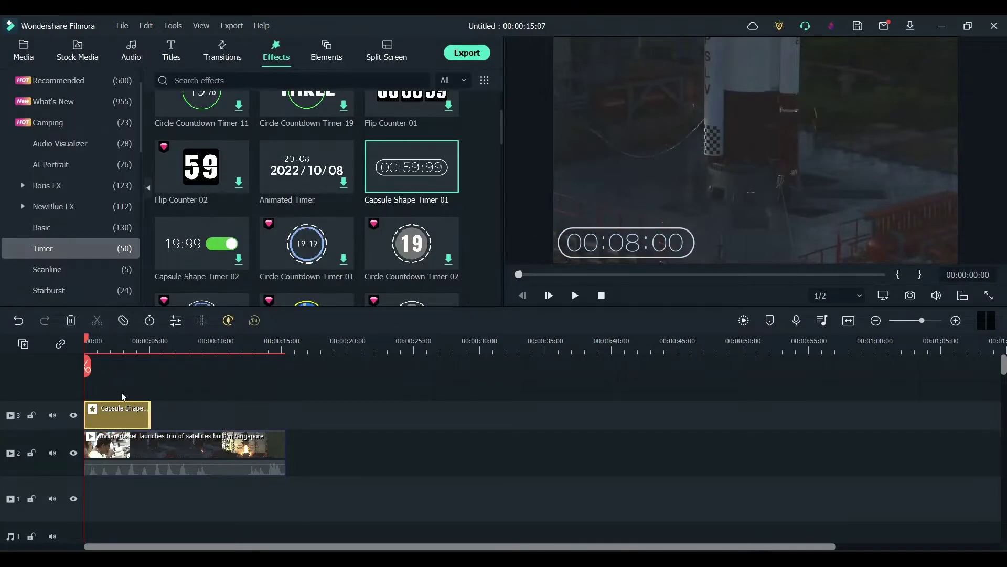
Extend the capsule timer clip to about 10 seconds and play the preview from around 6 seconds
{"action": "left_click_drag", "start_coordinate": [149, 414], "coordinate": [215, 413]}
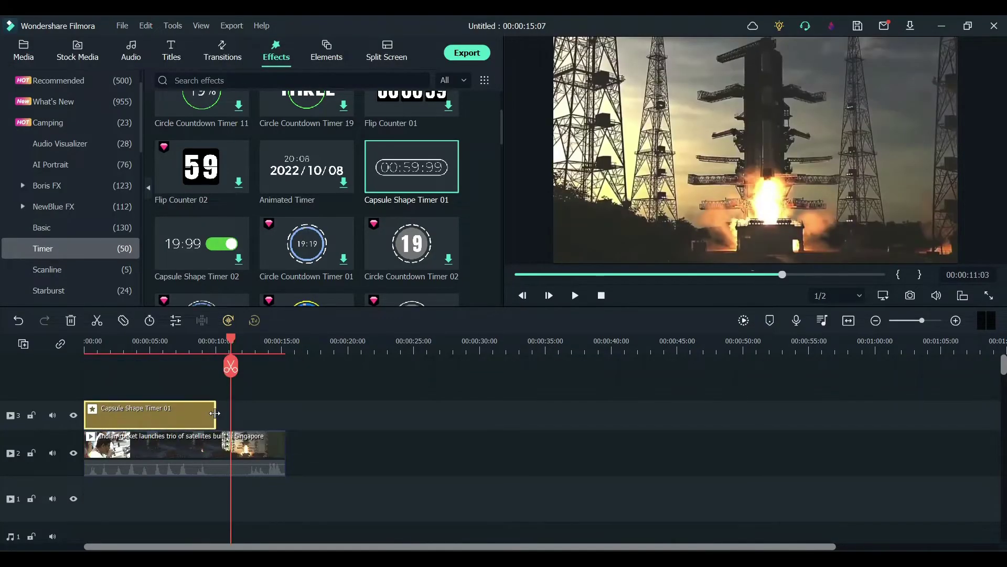
{"action": "left_click", "coordinate": [164, 346]}
{"action": "key", "text": "space"}
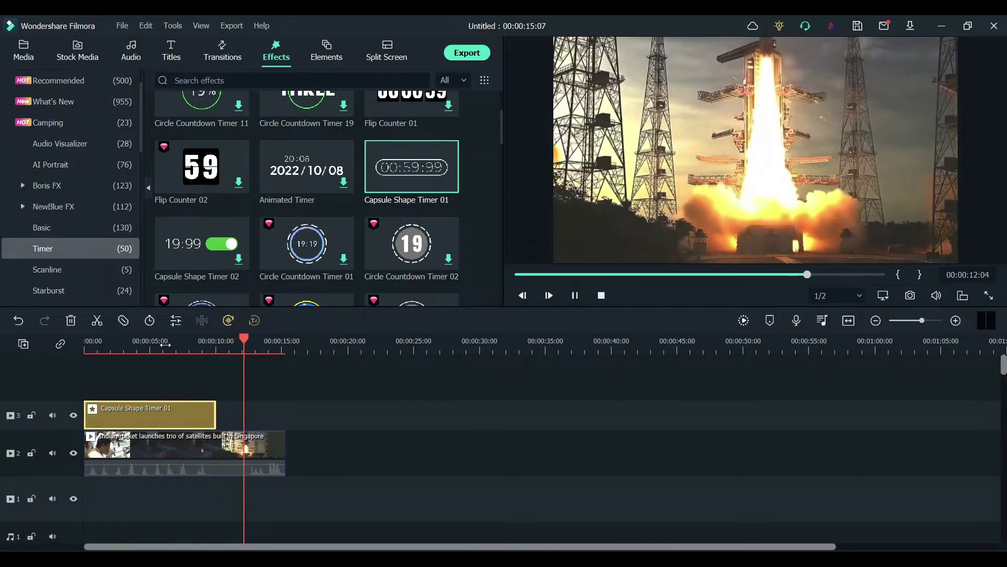
{"action": "key", "text": "space"}
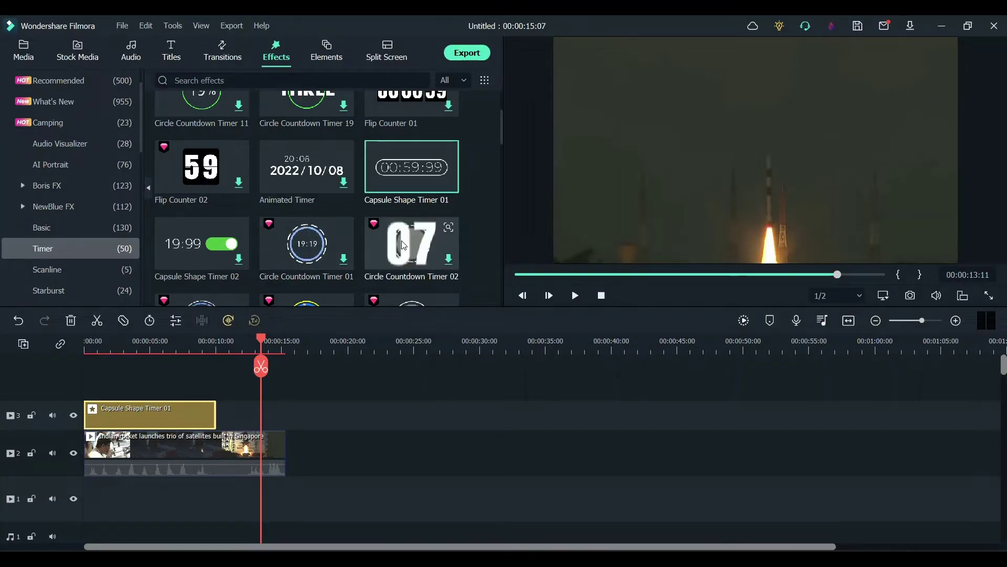
{"action": "scroll", "coordinate": [404, 245], "scroll_direction": "down", "scroll_amount": 5}
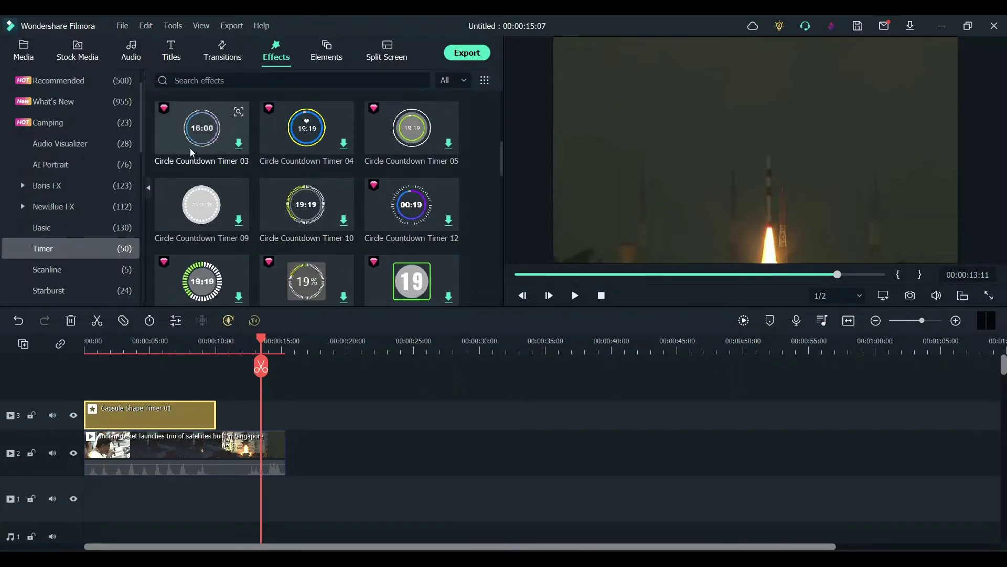
Add Circle Countdown Timer 12 at the timeline start, counting from 8 seconds
{"action": "left_click", "coordinate": [398, 213]}
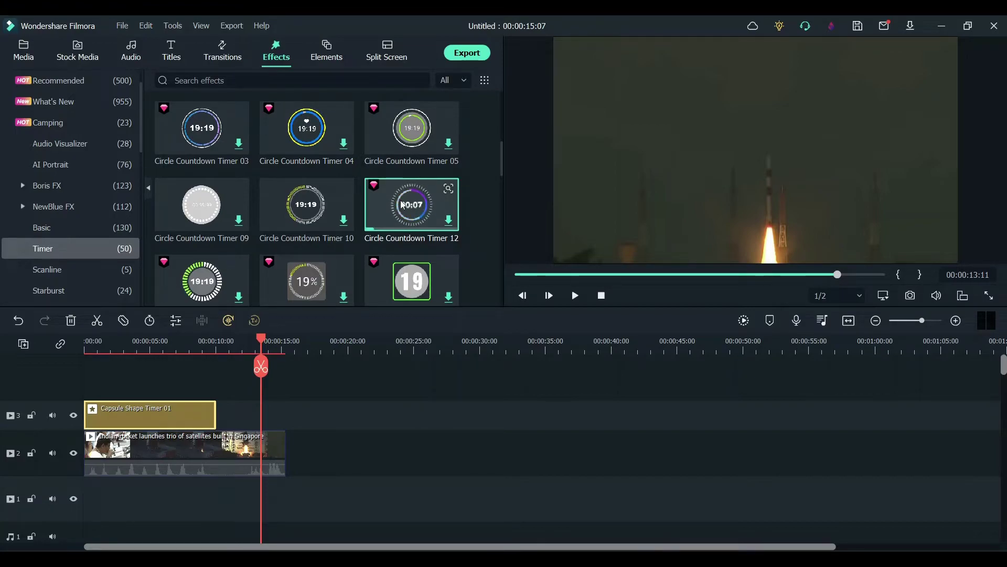
{"action": "left_click_drag", "start_coordinate": [402, 204], "coordinate": [91, 388]}
{"action": "double_click", "coordinate": [118, 414]}
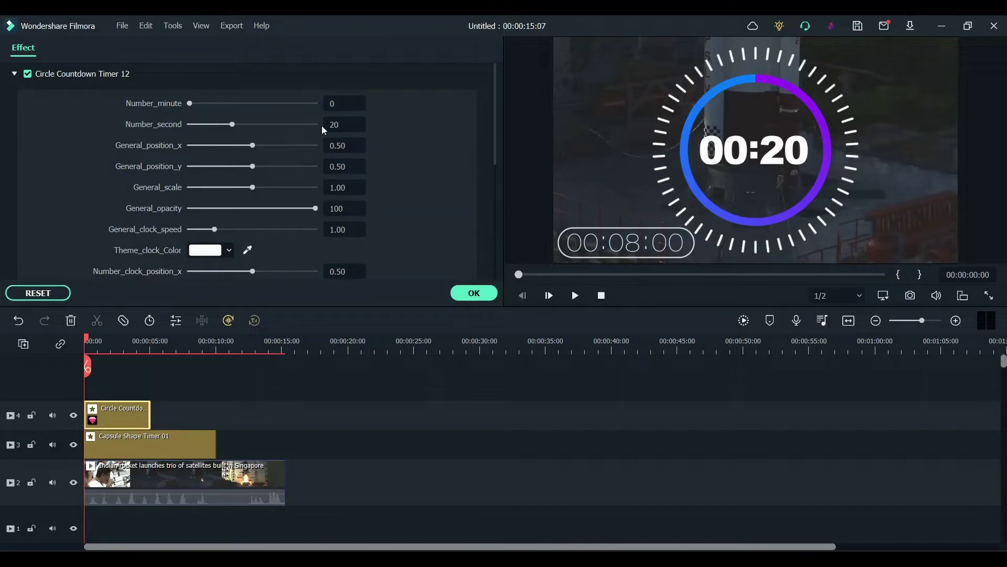
{"action": "left_click_drag", "start_coordinate": [231, 124], "coordinate": [208, 124]}
{"action": "left_click_drag", "start_coordinate": [345, 124], "coordinate": [341, 124]}
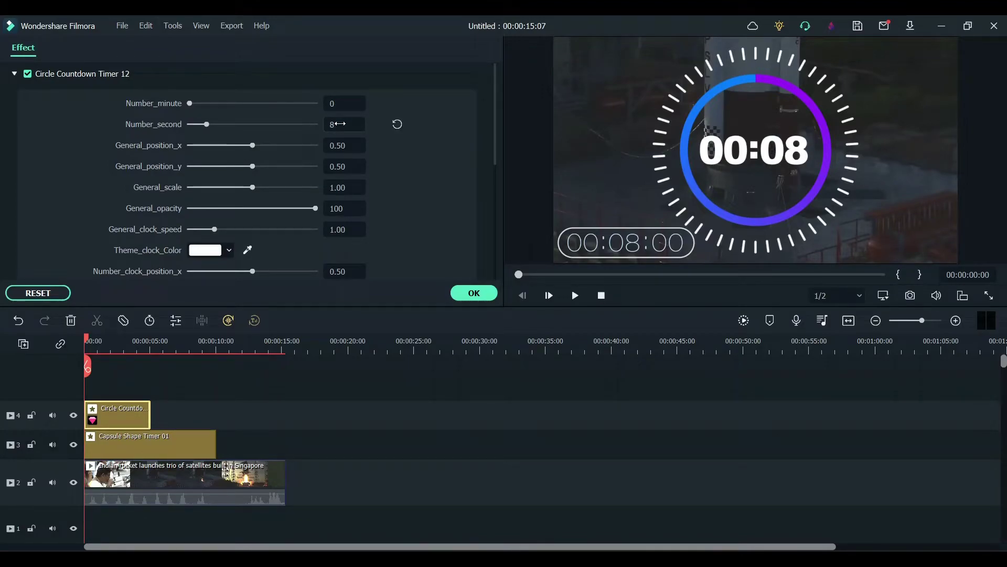
Delete the Capsule Shape Timer clip and move the circle countdown down to track 3
{"action": "left_click", "coordinate": [117, 447]}
{"action": "key", "text": "Delete"}
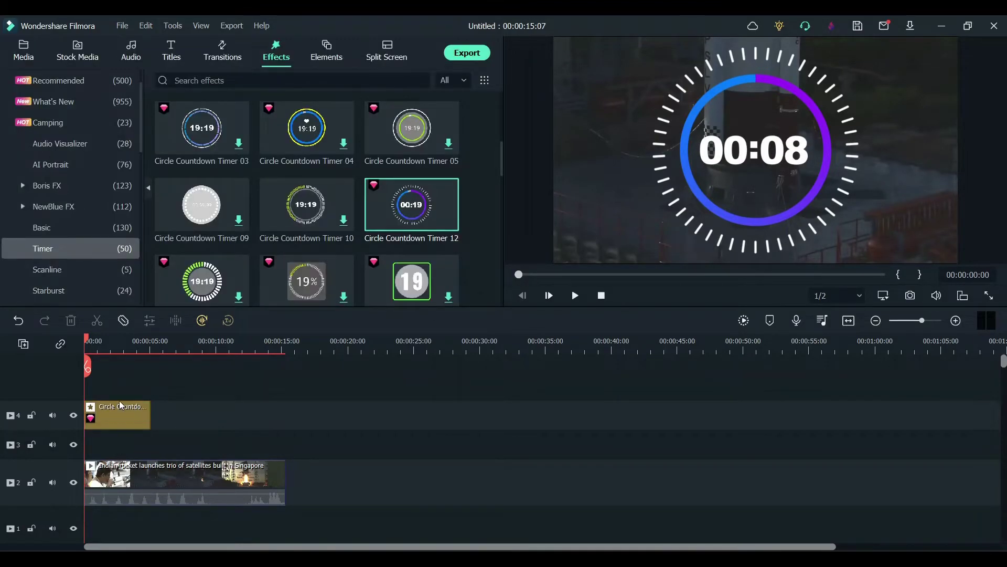
{"action": "left_click_drag", "start_coordinate": [119, 405], "coordinate": [117, 438]}
{"action": "double_click", "coordinate": [118, 436]}
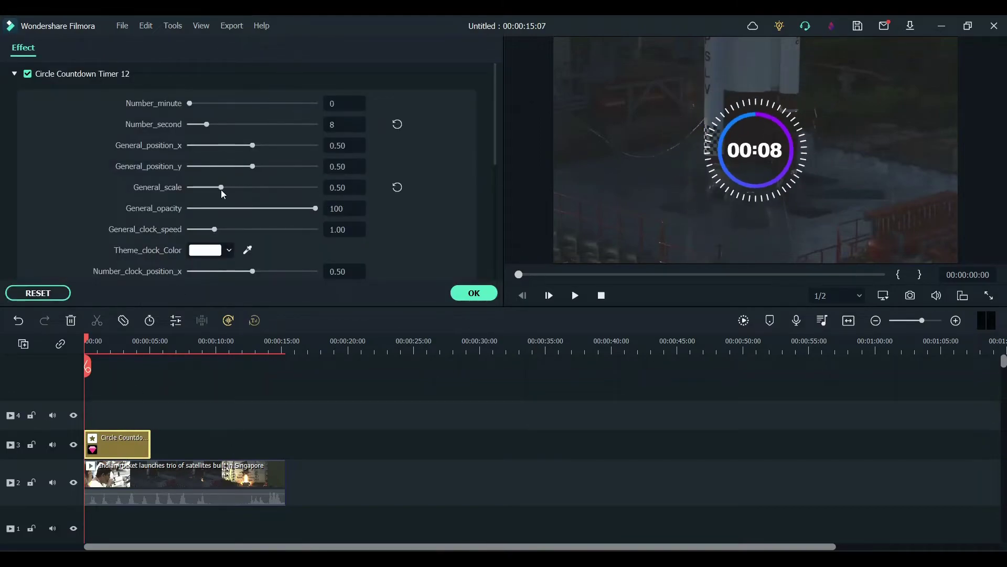
Shrink the countdown to scale 0.34, place it at x 0.11, y 0.19, and extend it to ~10 seconds
{"action": "left_click_drag", "start_coordinate": [344, 166], "coordinate": [341, 145]}
{"action": "double_click", "coordinate": [341, 167]}
{"action": "type", "text": "25"}
{"action": "double_click", "coordinate": [341, 146]}
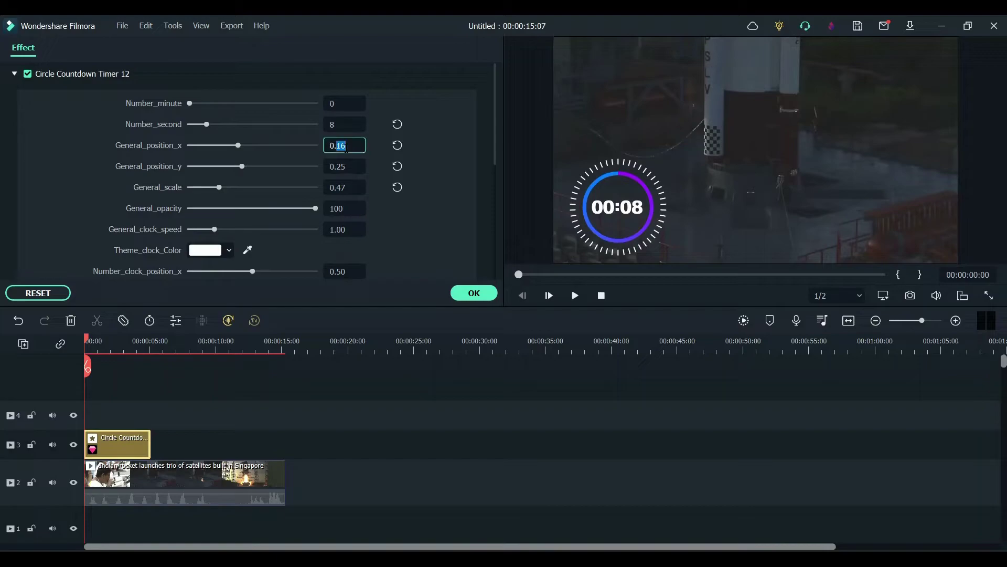
{"action": "type", "text": "13"}
{"action": "left_click_drag", "start_coordinate": [219, 187], "coordinate": [211, 187]}
{"action": "left_click_drag", "start_coordinate": [344, 167], "coordinate": [337, 144]}
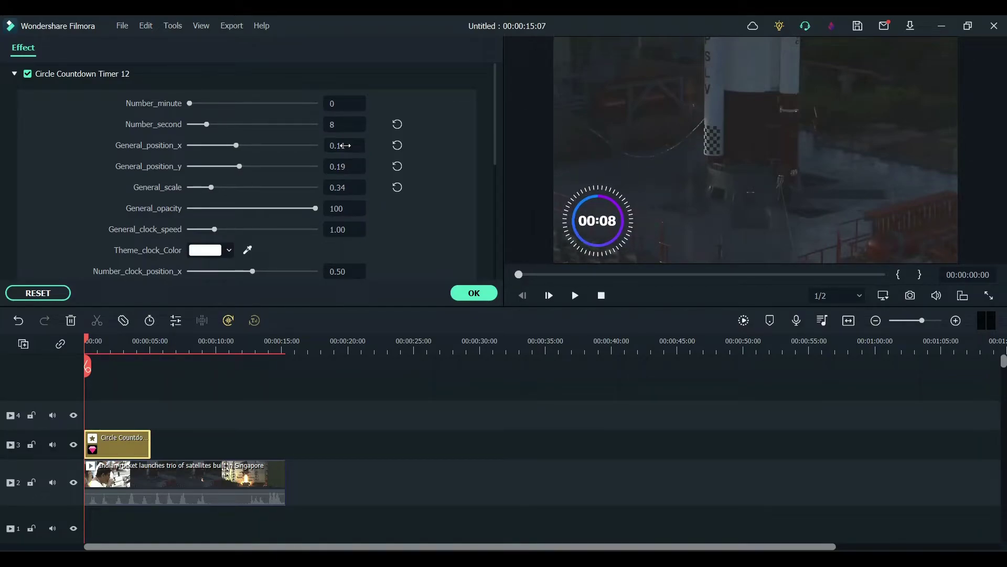
{"action": "left_click", "coordinate": [130, 348]}
{"action": "left_click_drag", "start_coordinate": [150, 445], "coordinate": [219, 445]}
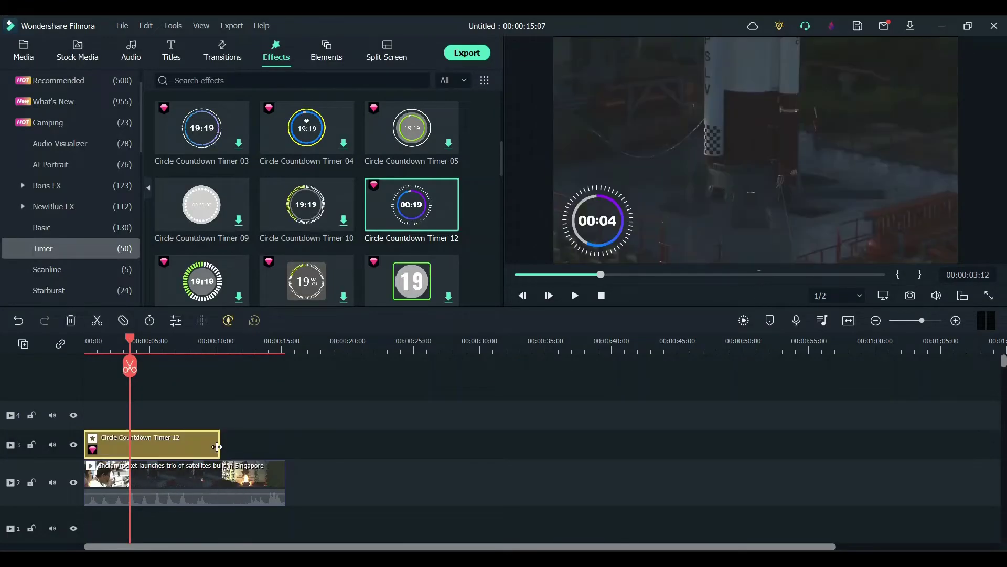
{"action": "left_click", "coordinate": [81, 350]}
{"action": "key", "text": "space"}
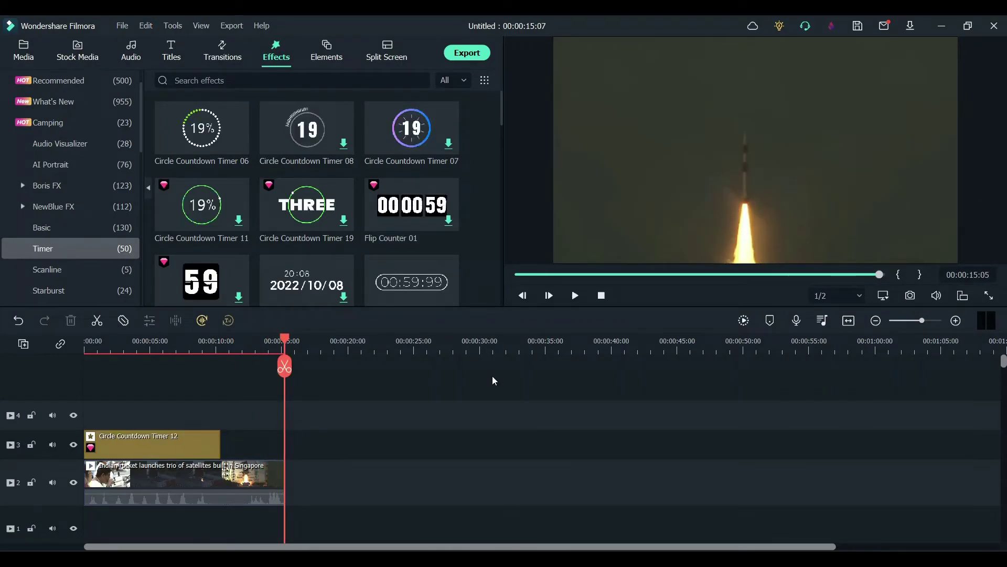
In the MP4 export settings choose Best quality, 23.97 fps, 10000 kbps video and 320 kbps audio
{"action": "left_click", "coordinate": [471, 52]}
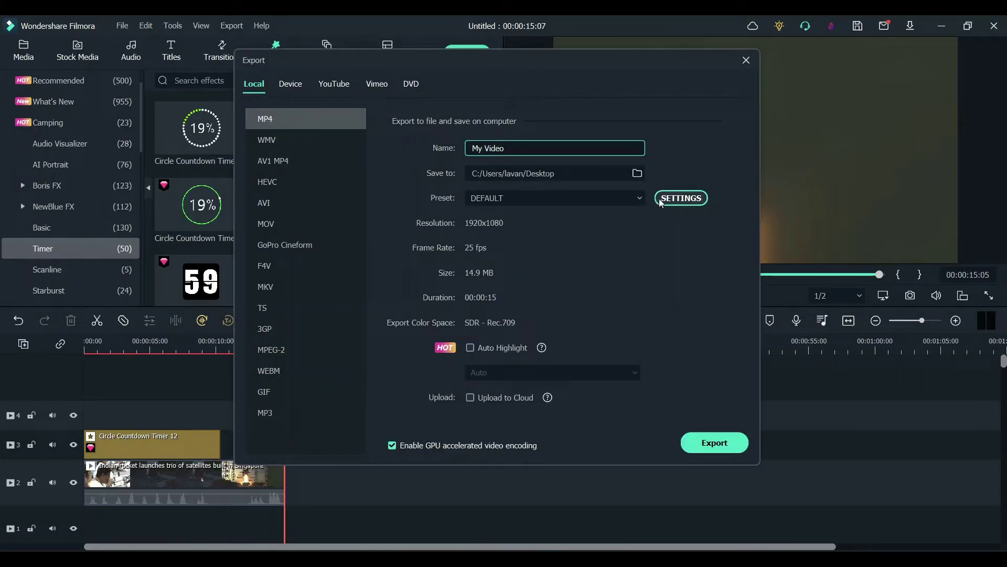
{"action": "left_click", "coordinate": [666, 202]}
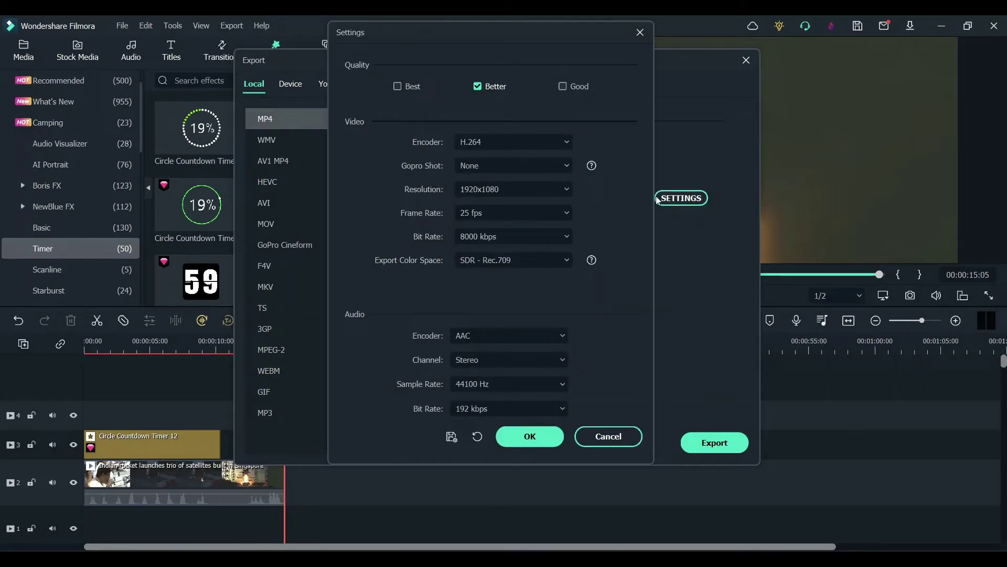
{"action": "left_click", "coordinate": [565, 190]}
{"action": "left_click", "coordinate": [563, 213]}
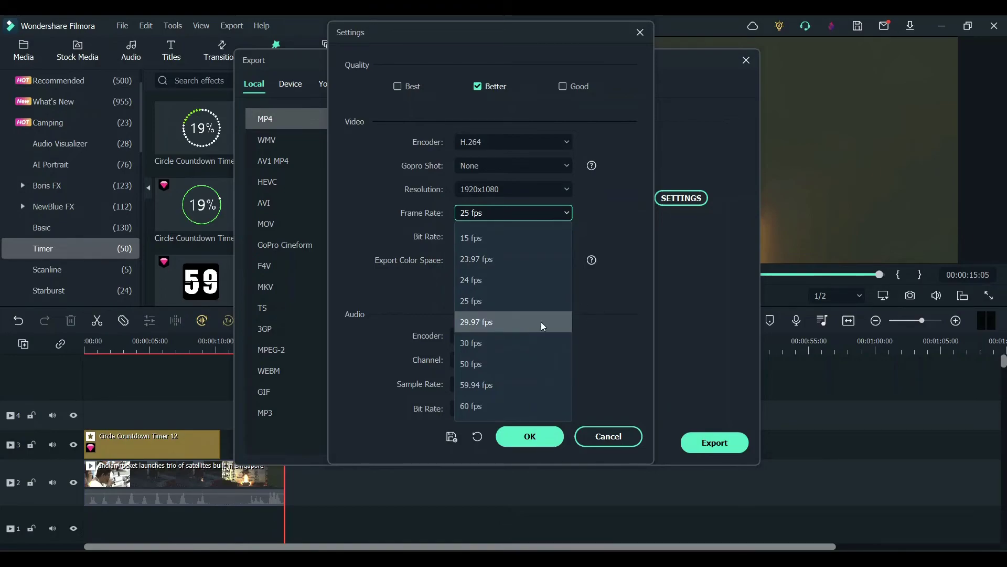
{"action": "left_click", "coordinate": [529, 258]}
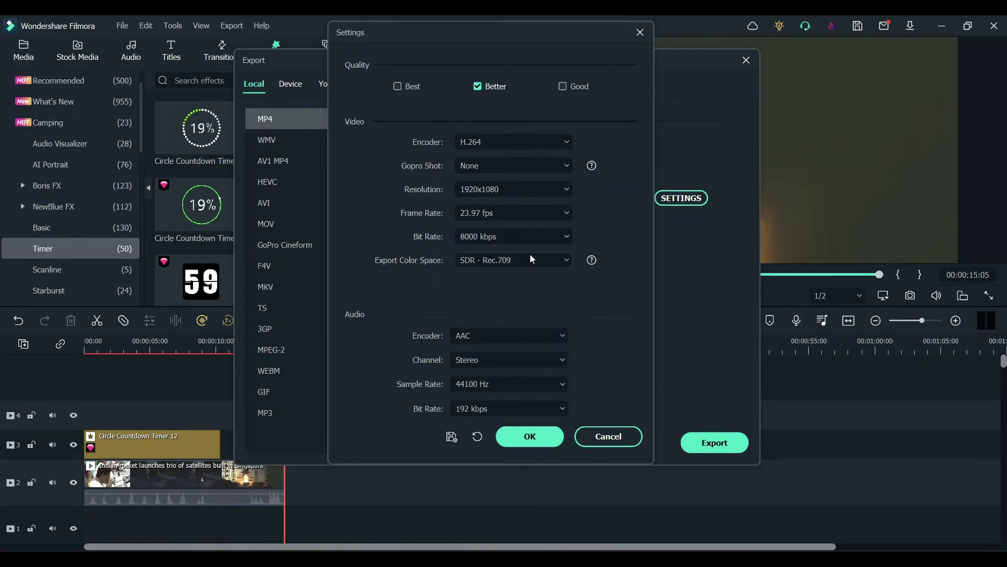
{"action": "left_click", "coordinate": [561, 236]}
{"action": "left_click", "coordinate": [489, 409]}
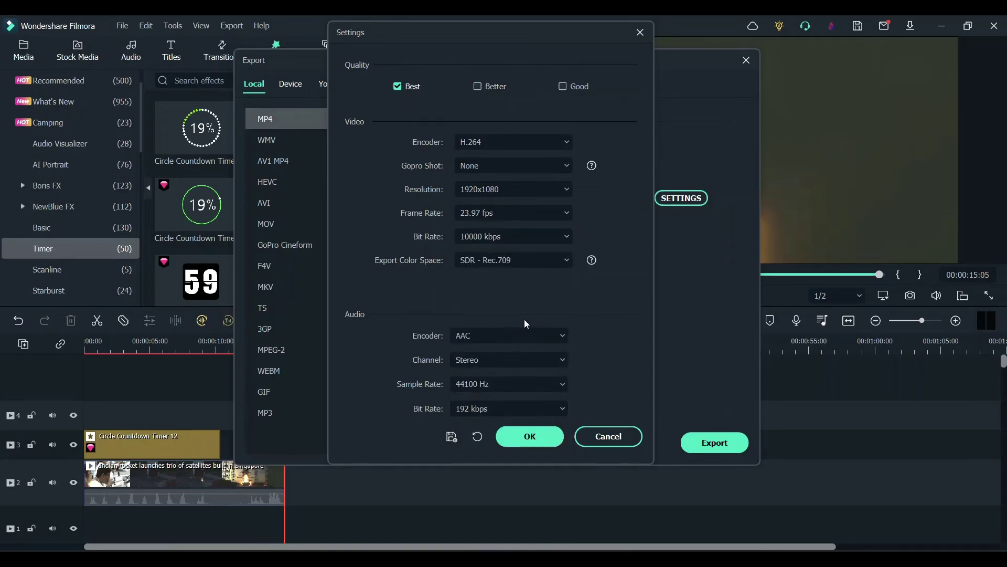
{"action": "left_click", "coordinate": [514, 405]}
{"action": "left_click", "coordinate": [473, 518]}
Confirm the custom settings and start rendering My Video-1.mp4
{"action": "left_click", "coordinate": [534, 444]}
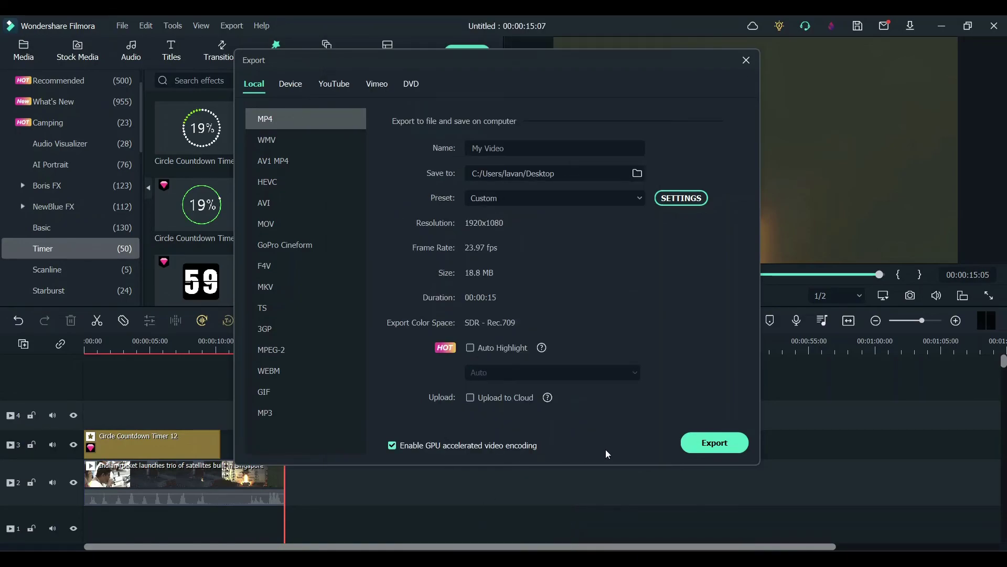
{"action": "left_click", "coordinate": [715, 443]}
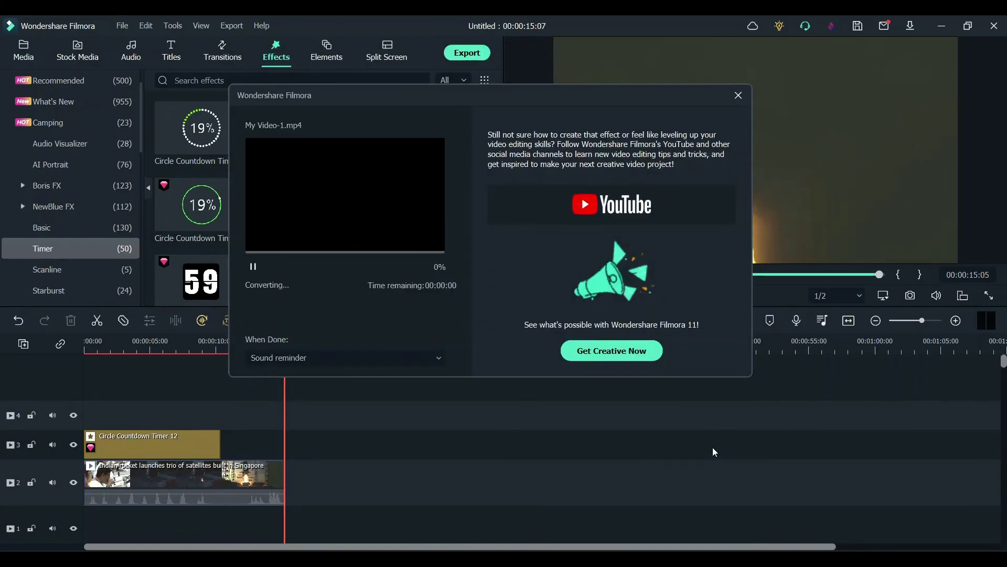